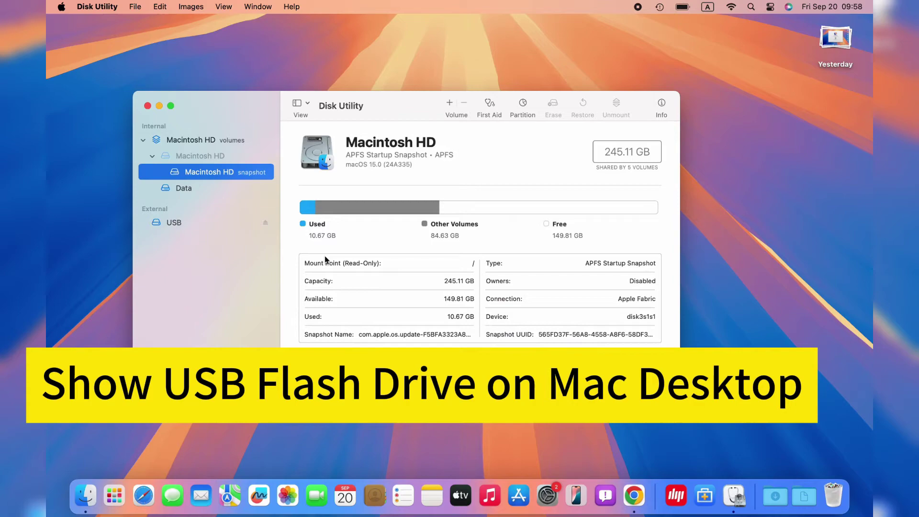
Enable External disks on the desktop in Finder Settings > General so the USB icon appears
click(216, 227)
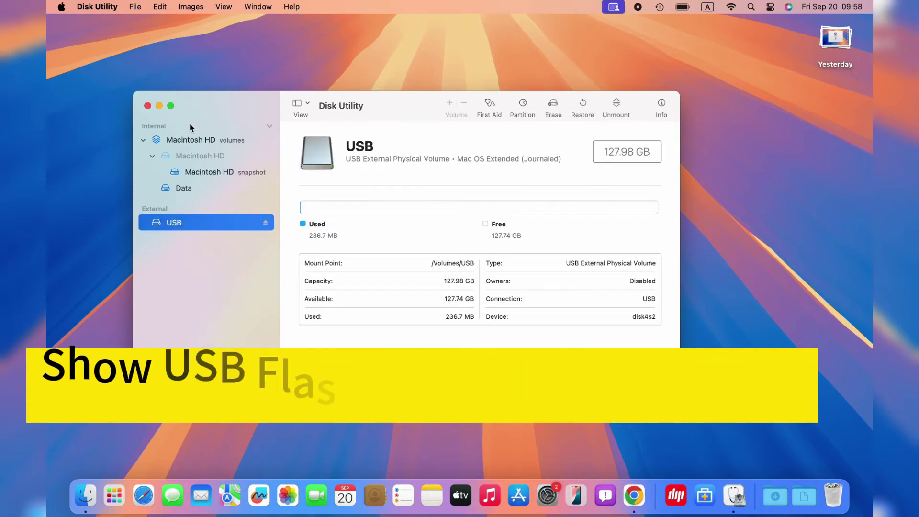
click(86, 495)
scroll(202, 280, down, 3)
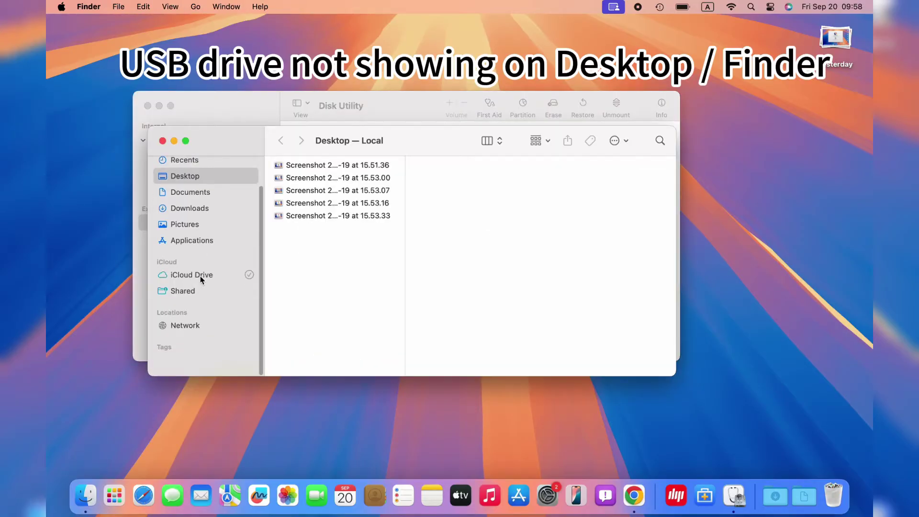
scroll(201, 280, up, 2)
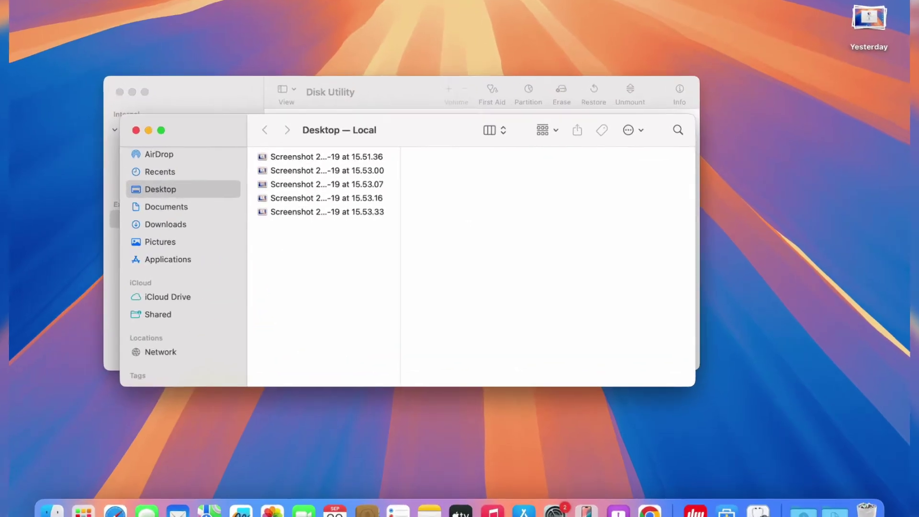
click(93, 5)
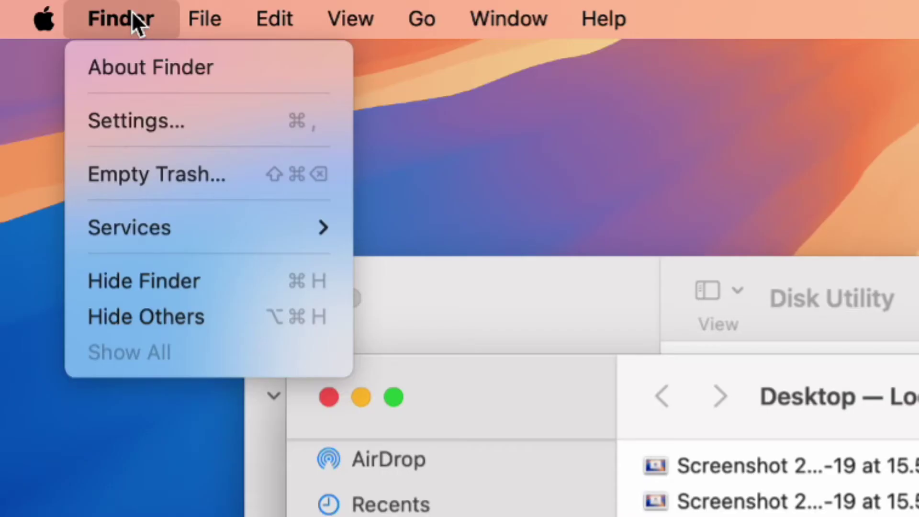
click(229, 123)
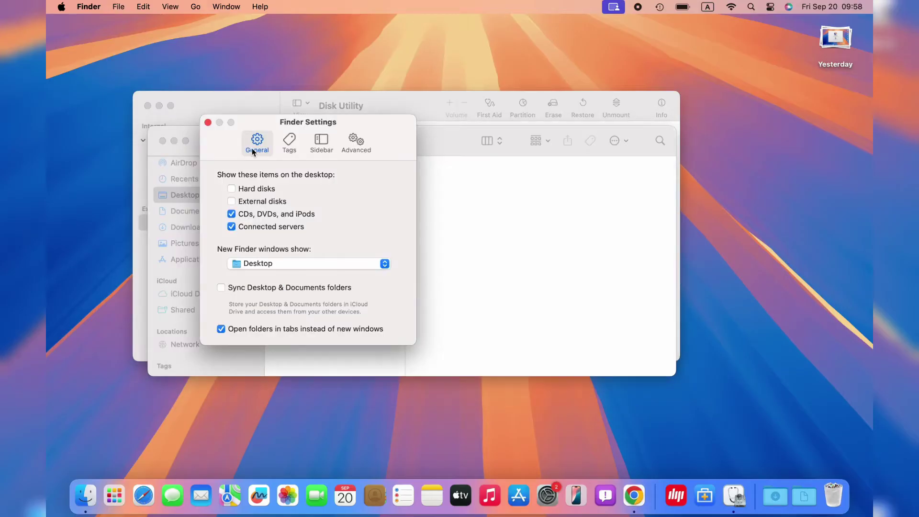
click(231, 202)
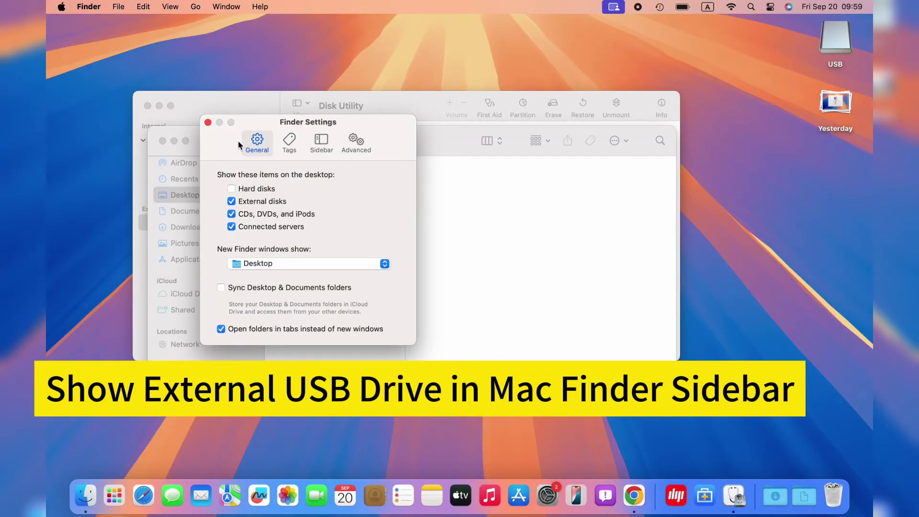
Enable External disks in the Finder sidebar, then browse the USB drive's three screenshot files
click(322, 146)
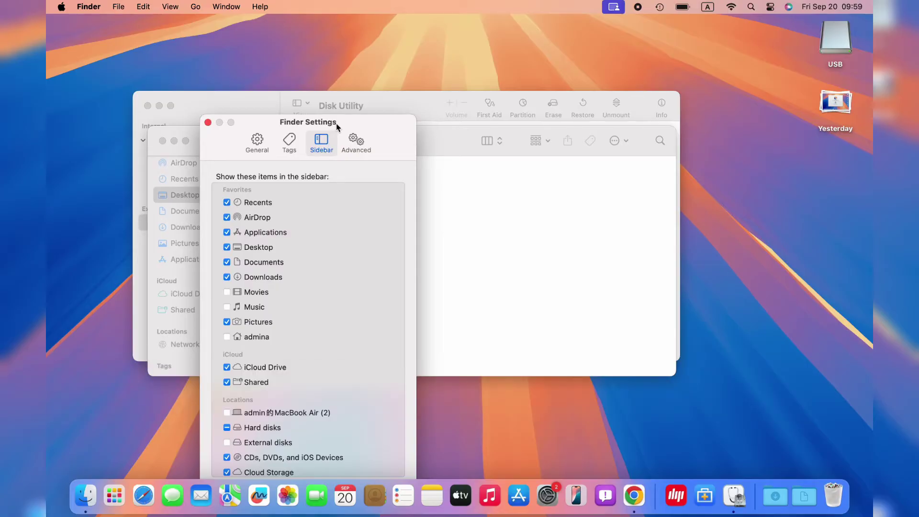
drag(336, 127, 354, 60)
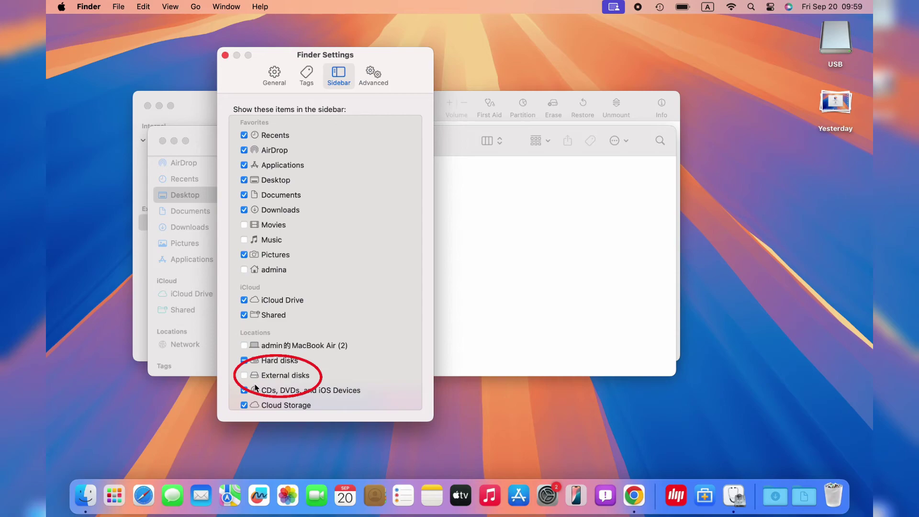
click(245, 375)
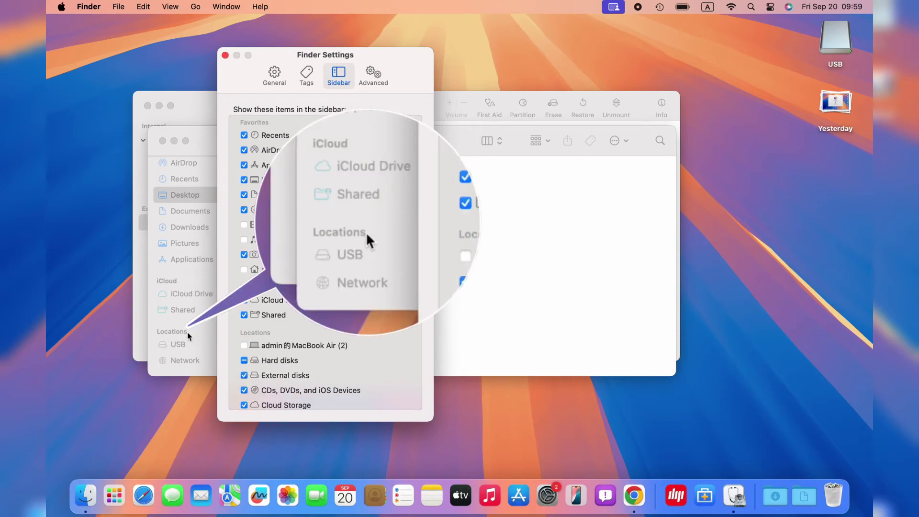
click(199, 266)
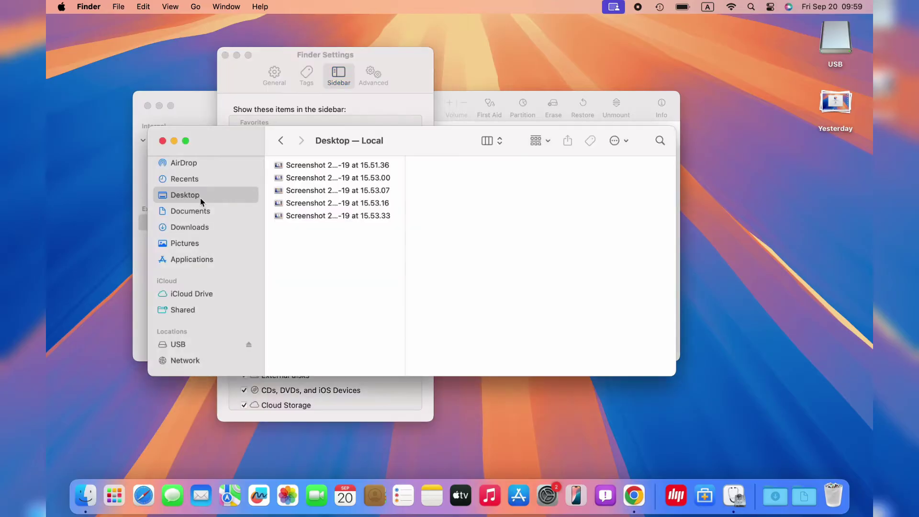
scroll(198, 330, down, 2)
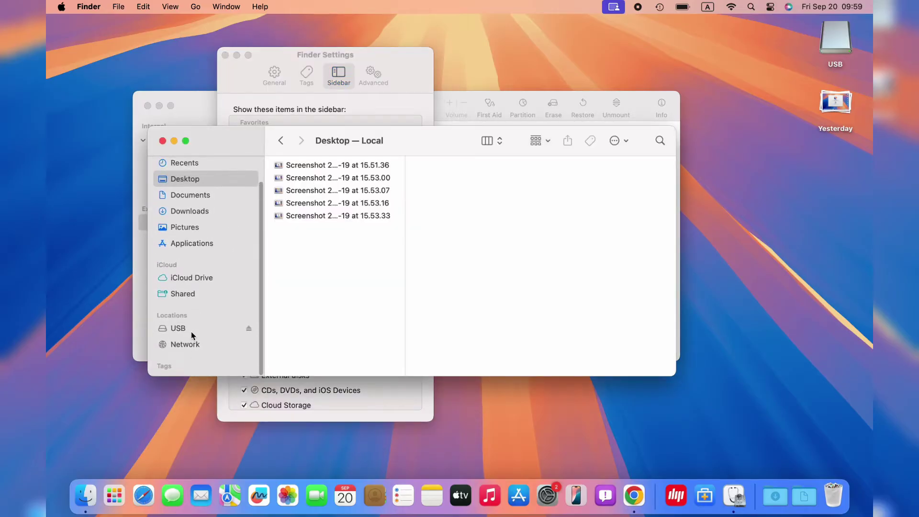
click(174, 330)
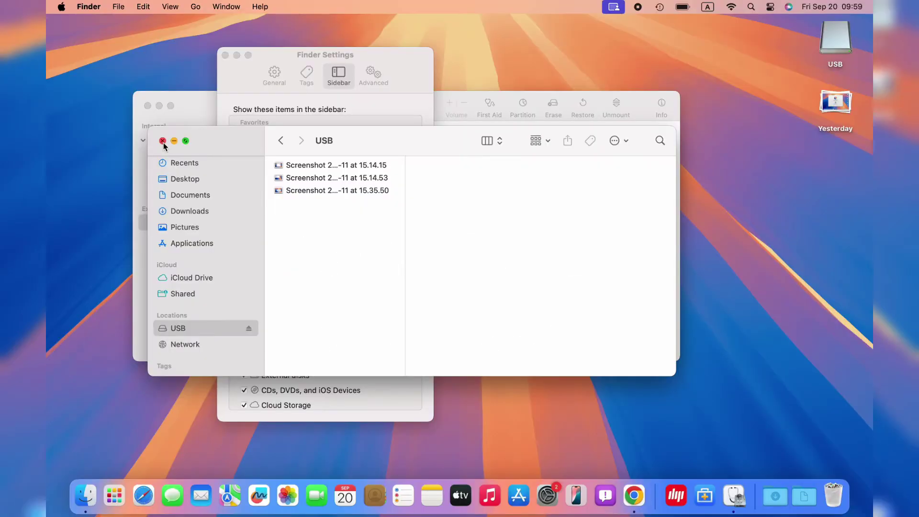
Close the Finder windows and run First Aid on the USB drive in Disk Utility
click(162, 141)
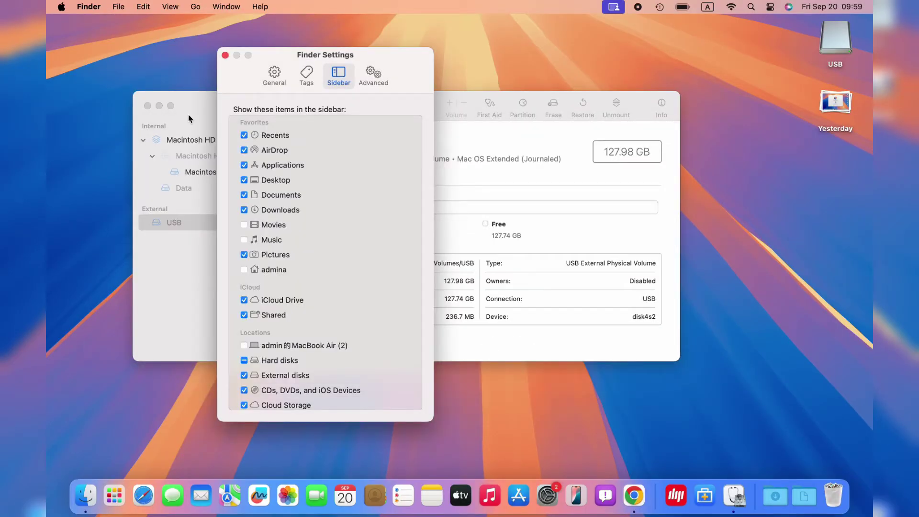
click(225, 56)
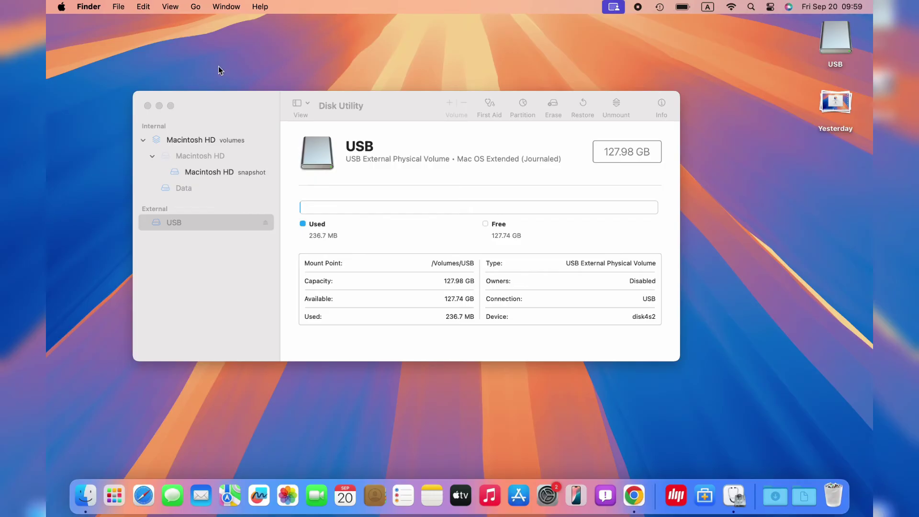
click(147, 107)
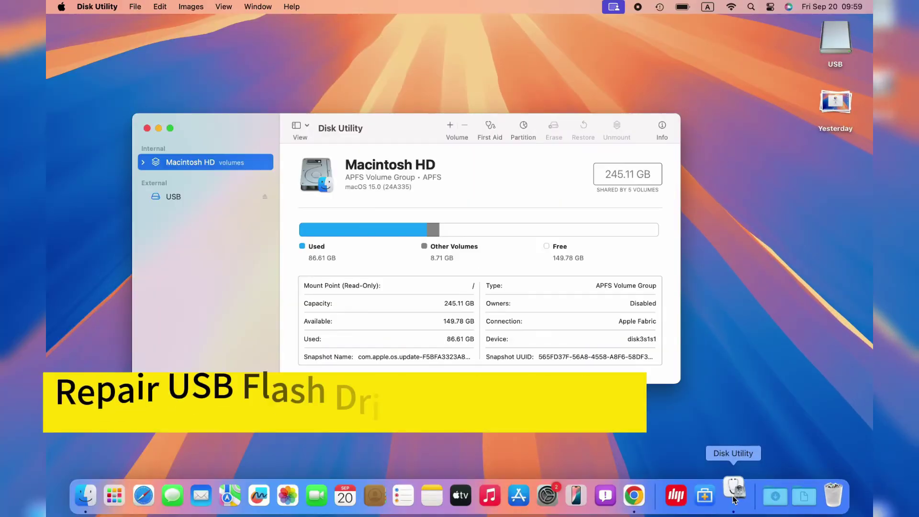
click(215, 247)
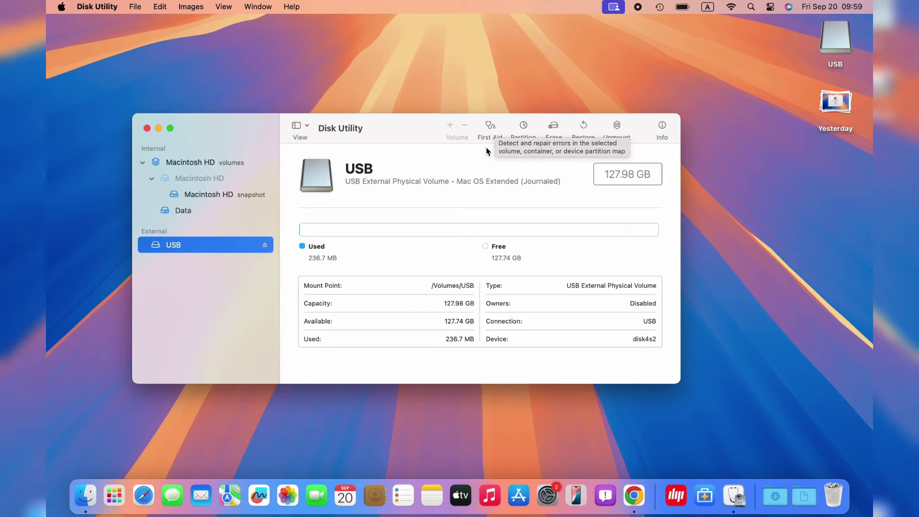
click(488, 128)
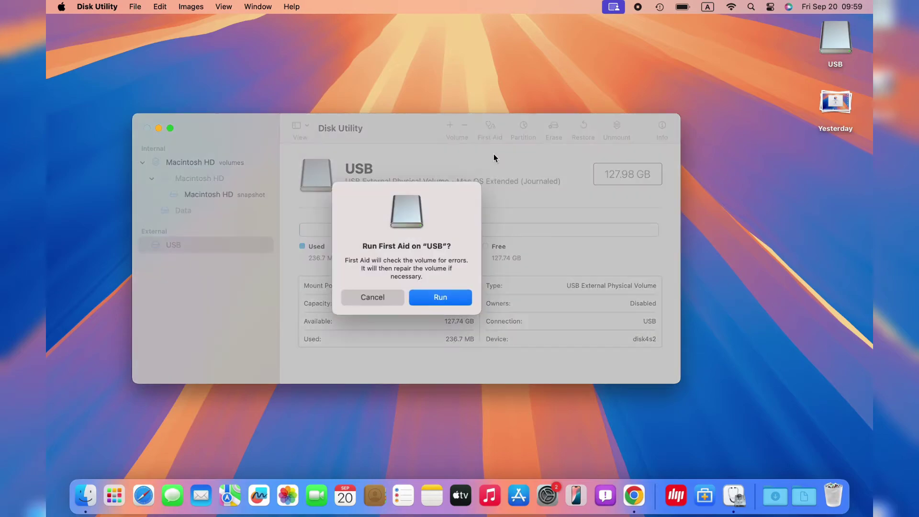
click(454, 302)
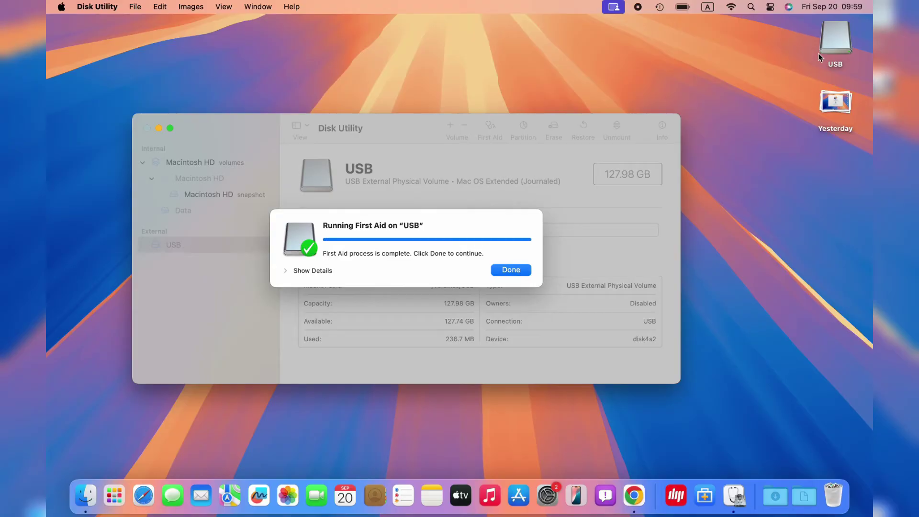
Dismiss the First Aid report, start erasing USB and cancel the erase prompt
click(516, 271)
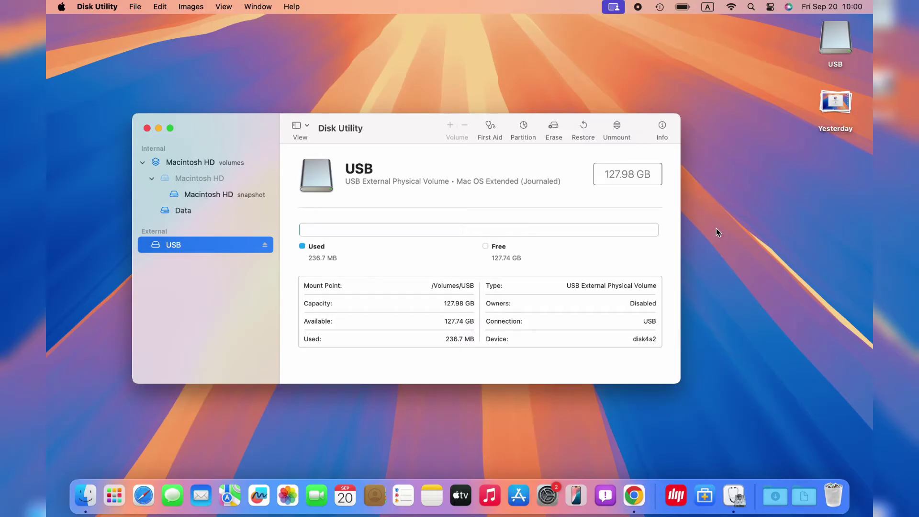
click(554, 126)
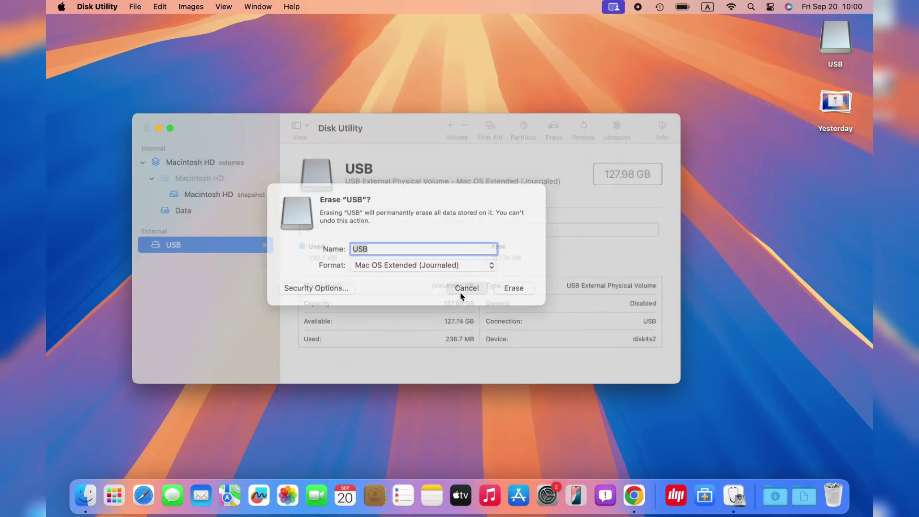
click(461, 292)
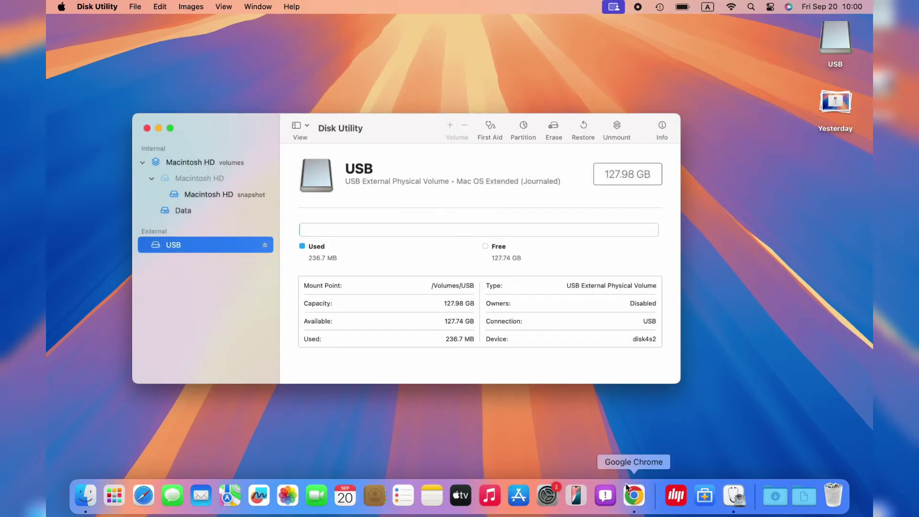
Visit easeus.com in Chrome and download the Data Recovery Wizard for Mac free trial
click(637, 502)
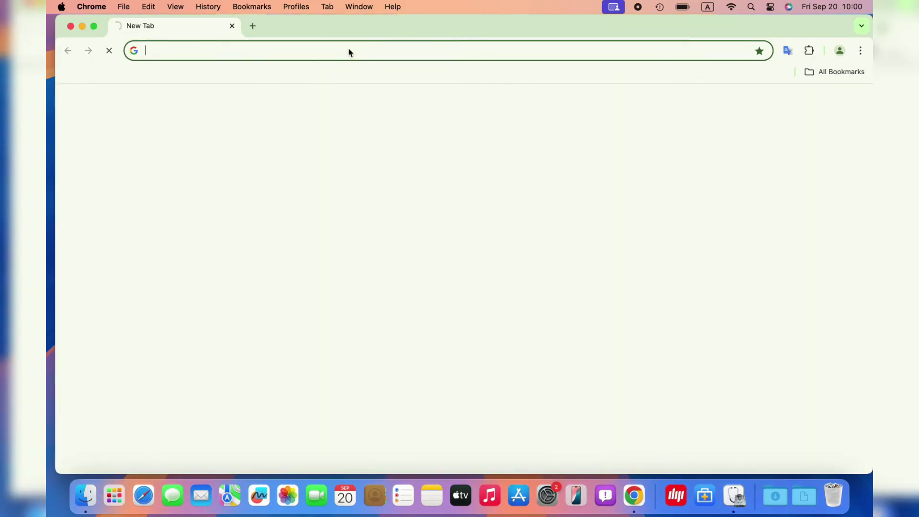
text(easeus.com)
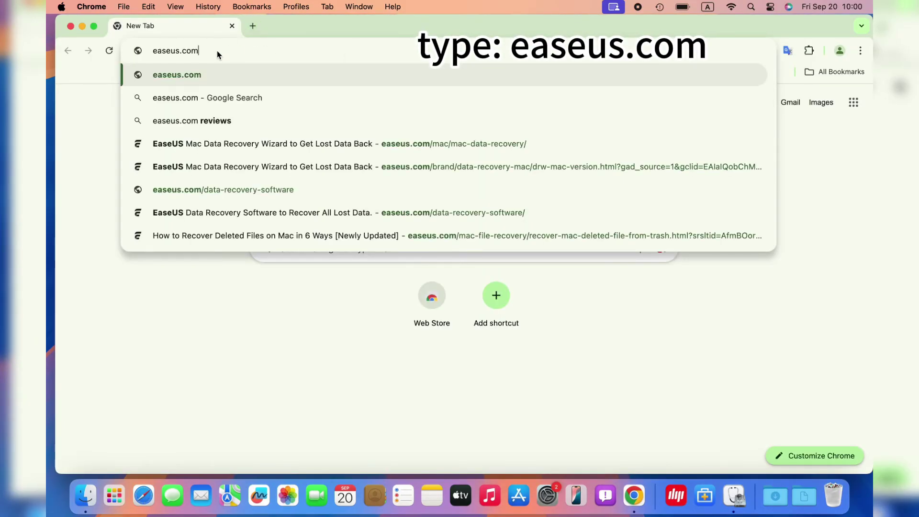
key(Return)
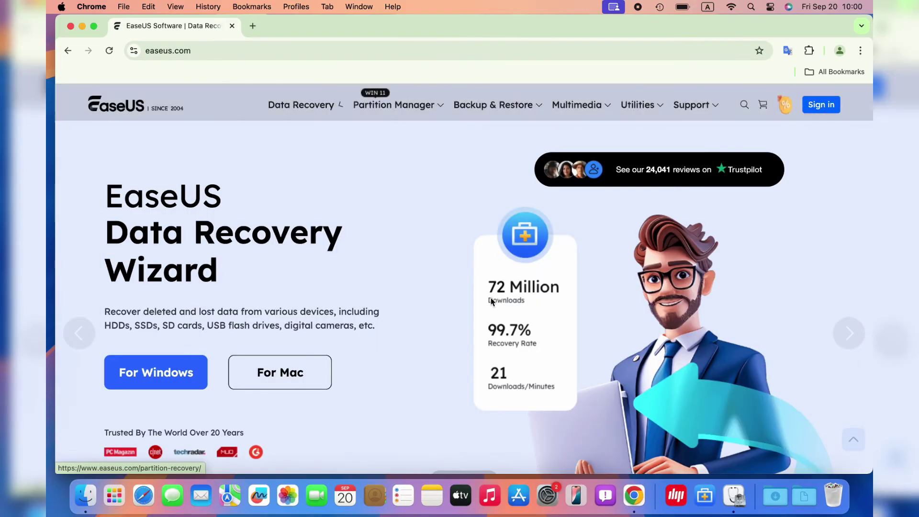
click(276, 372)
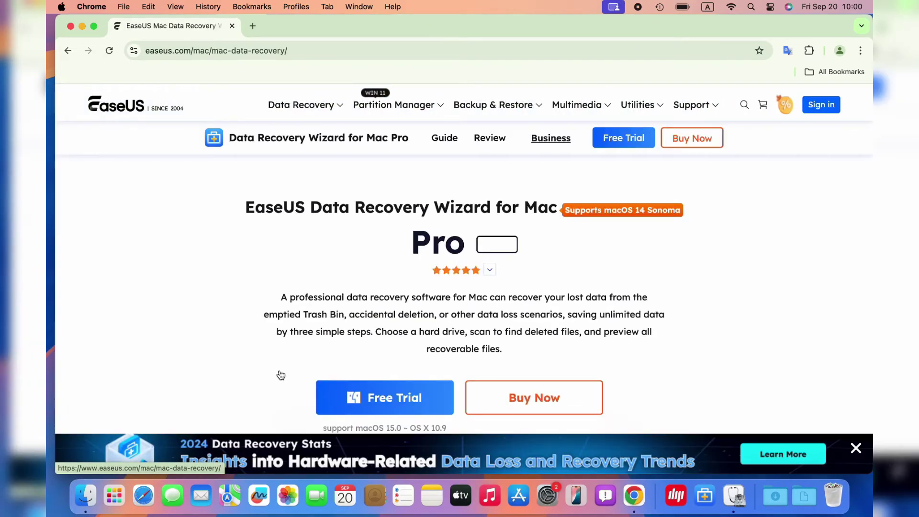
scroll(414, 268, down, 1)
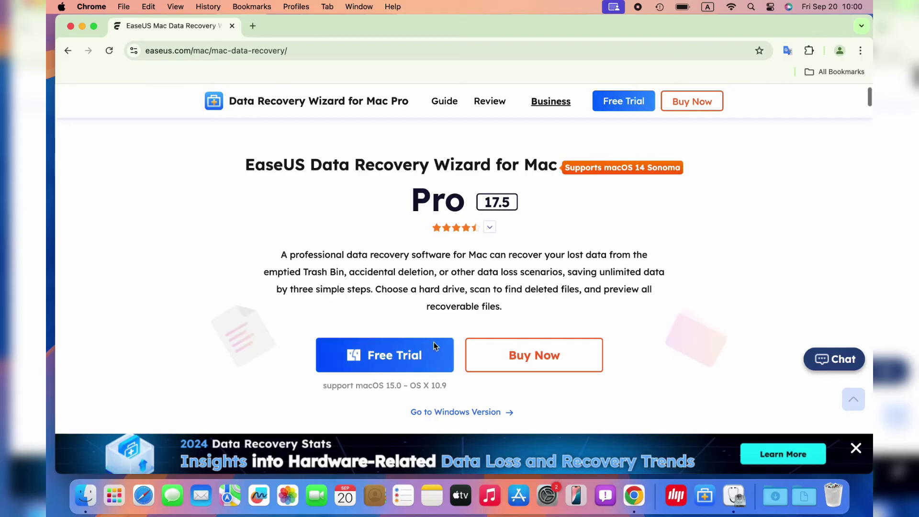
click(388, 352)
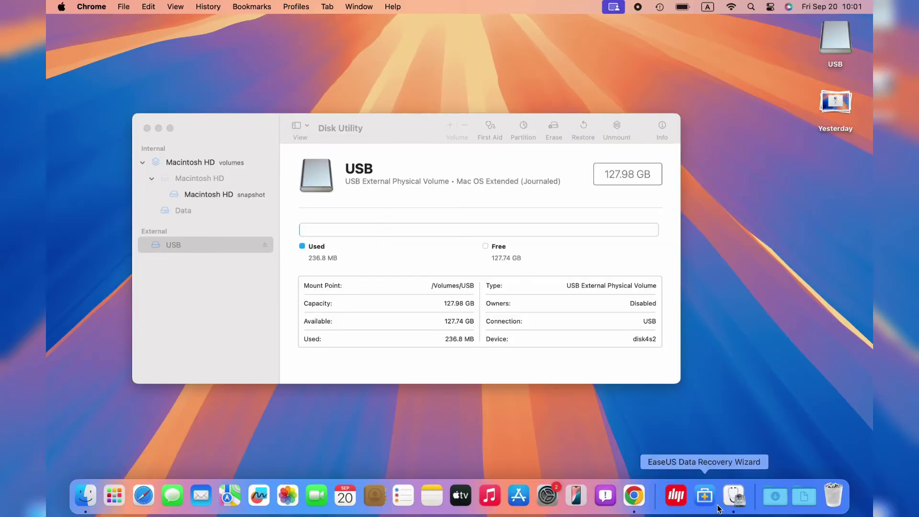
Launch EaseUS Data Recovery Wizard and search the USB volume for lost files
click(705, 496)
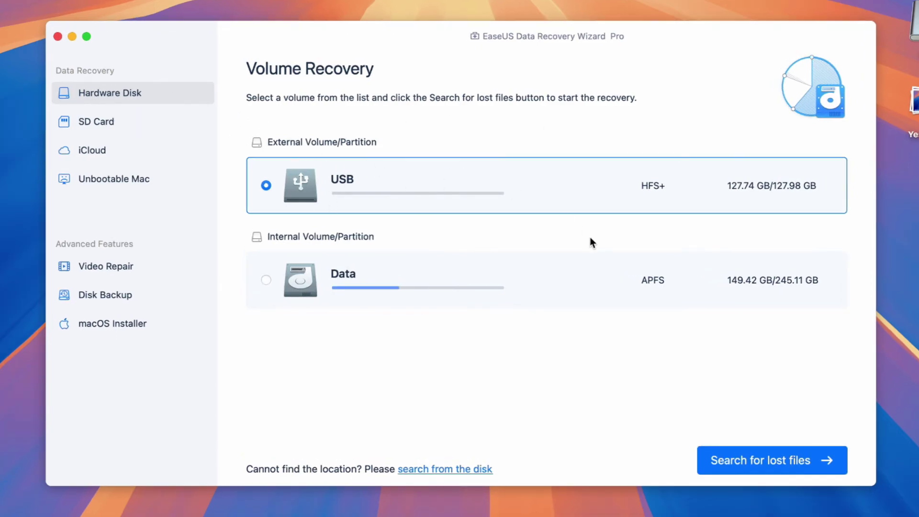
click(782, 459)
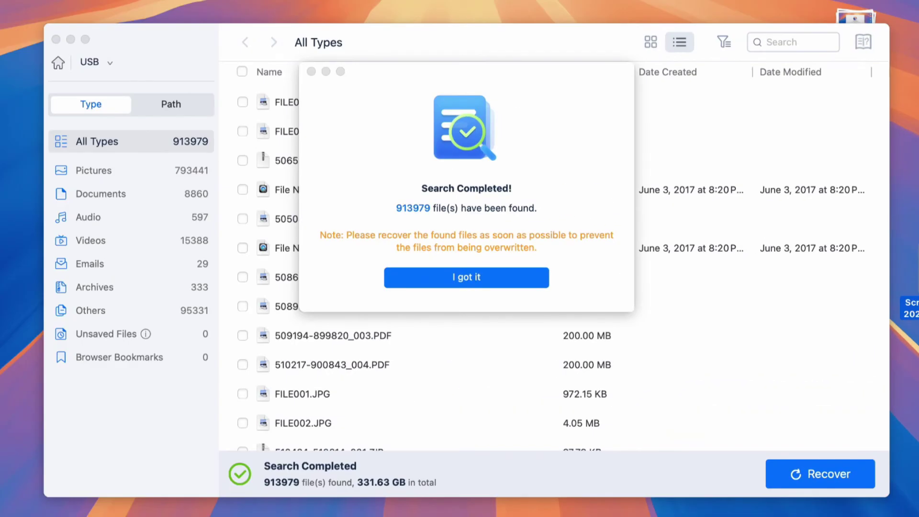
Preview the found files and mark FILE000.HEIC (2.84 MB) for recovery
click(526, 282)
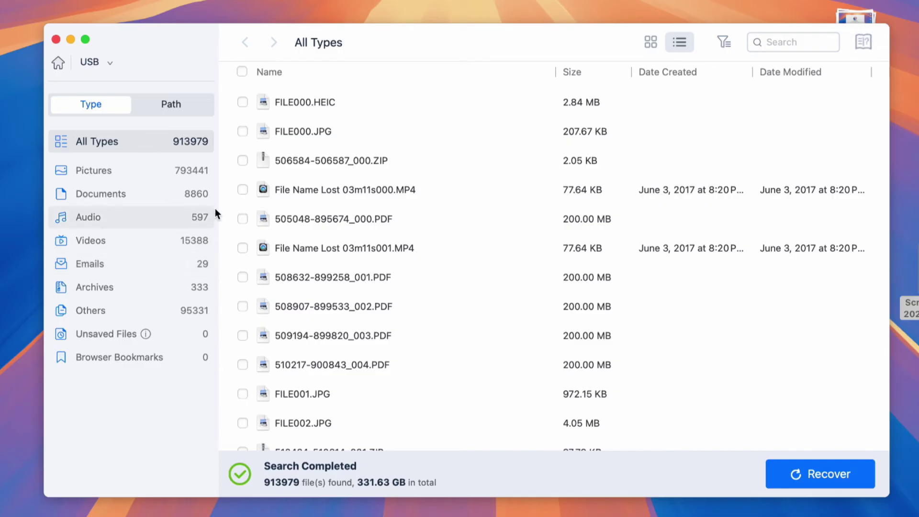
mouse_move(402, 189)
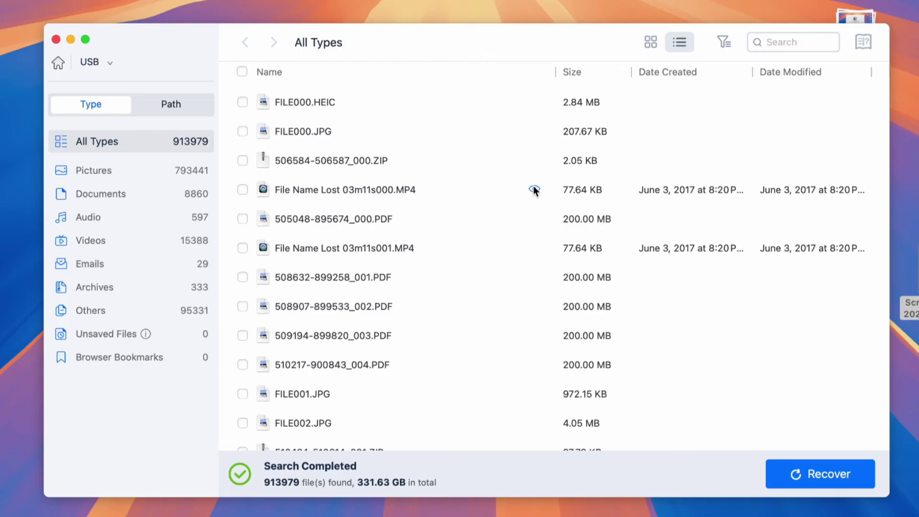
right_click(506, 188)
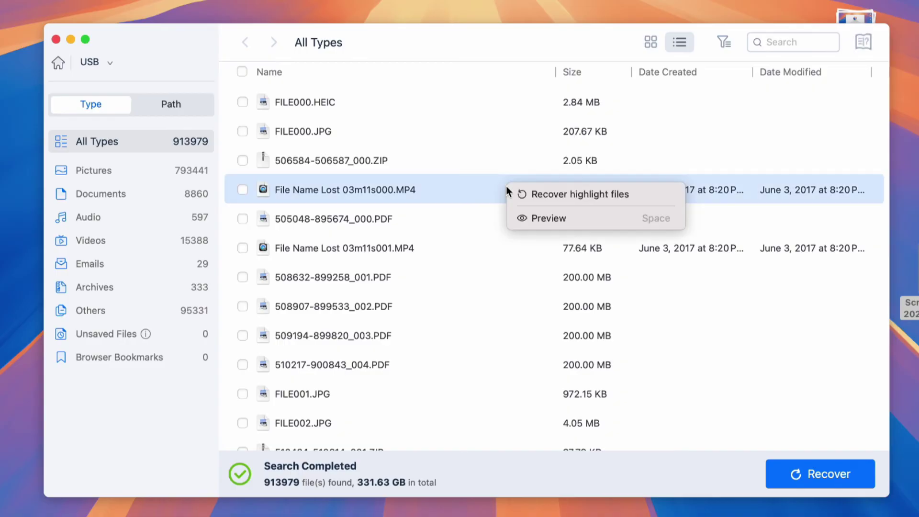
click(538, 217)
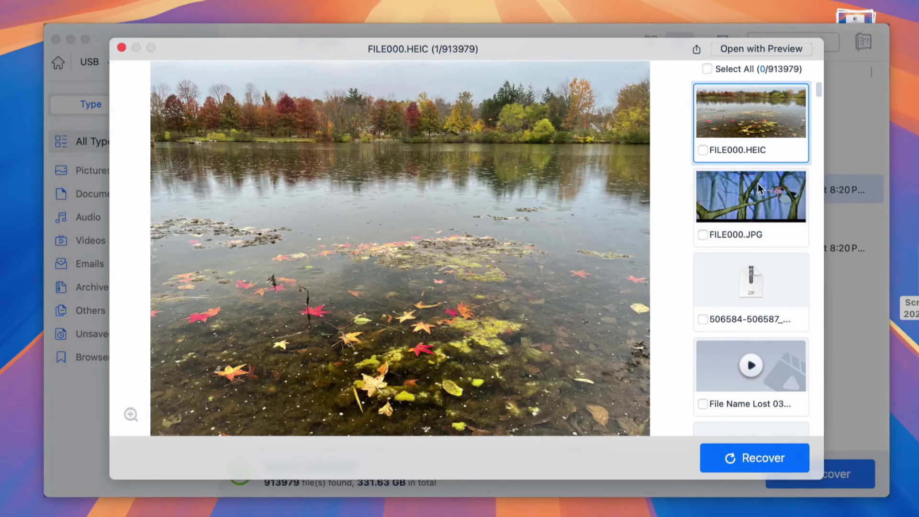
click(703, 150)
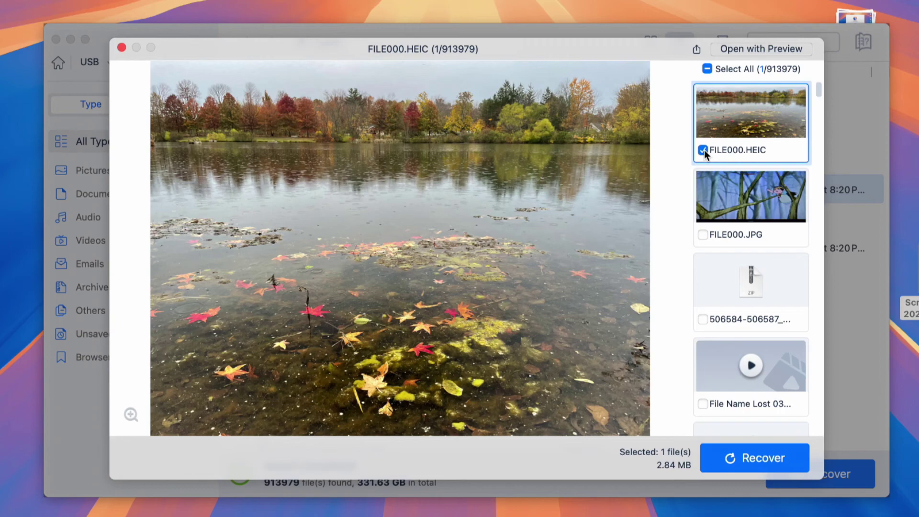
scroll(725, 337, down, 3)
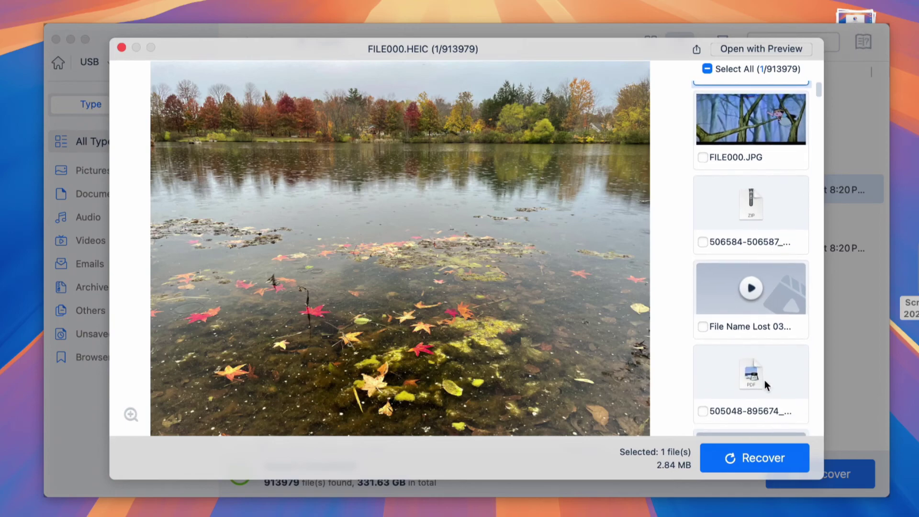
Recover the marked FILE000.HEIC, saving it to the Desktop folder
click(766, 467)
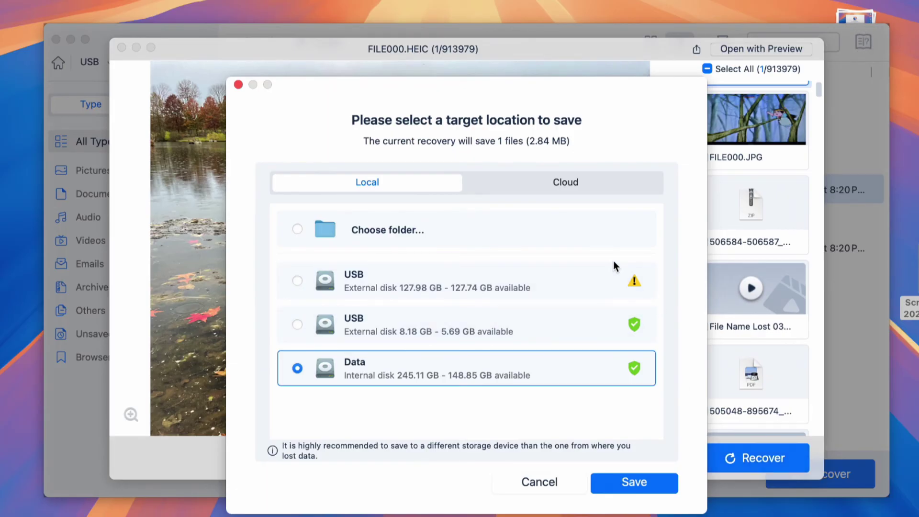
click(507, 237)
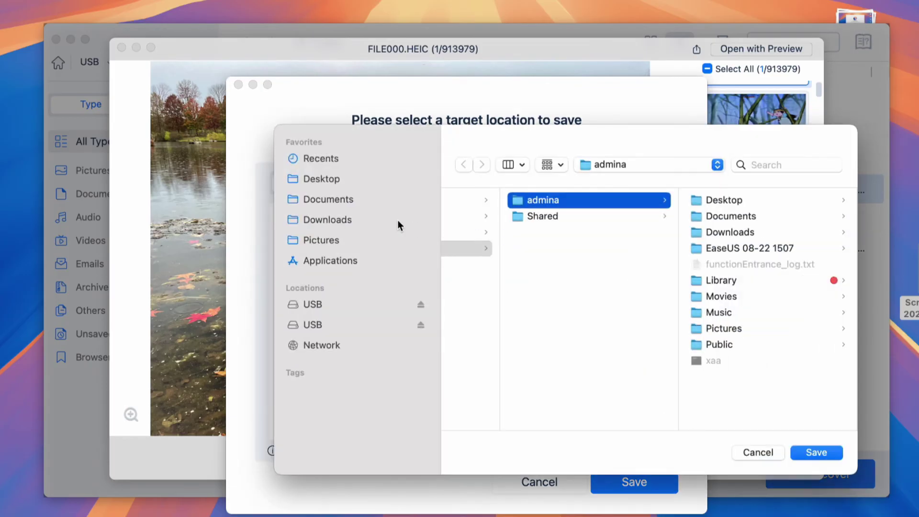
click(353, 180)
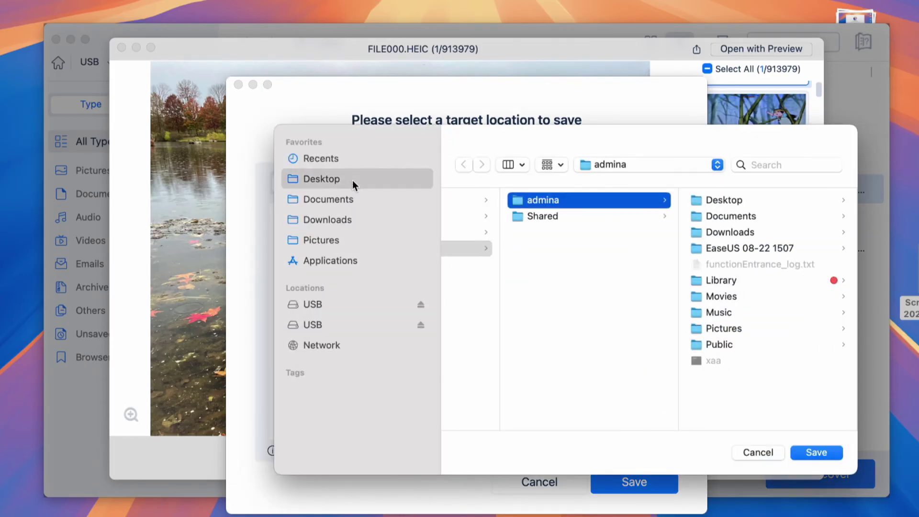
click(826, 457)
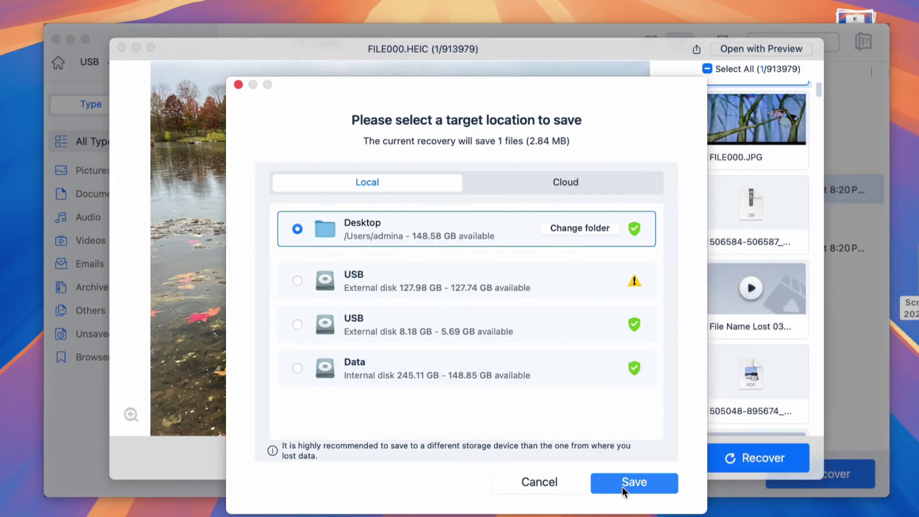
click(621, 488)
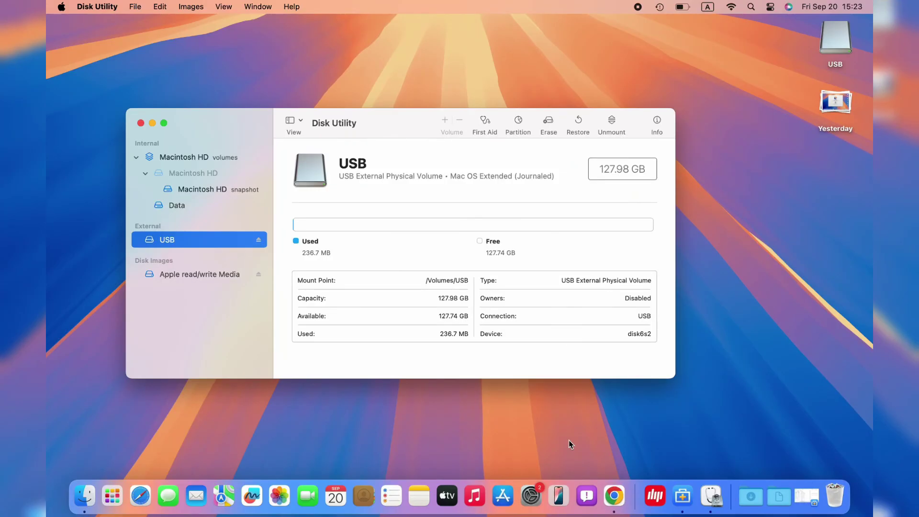
Start erasing the USB drive, bringing up the Mac OS Extended (Journaled) erase prompt
click(549, 124)
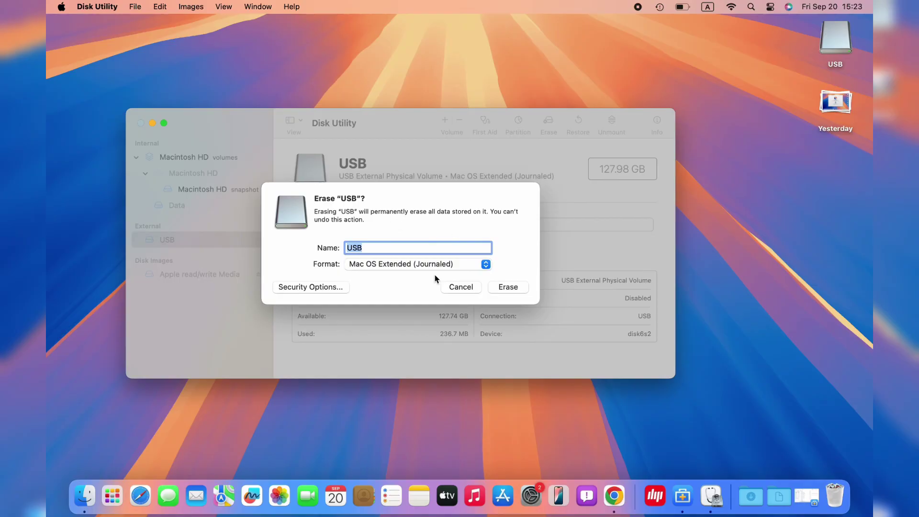